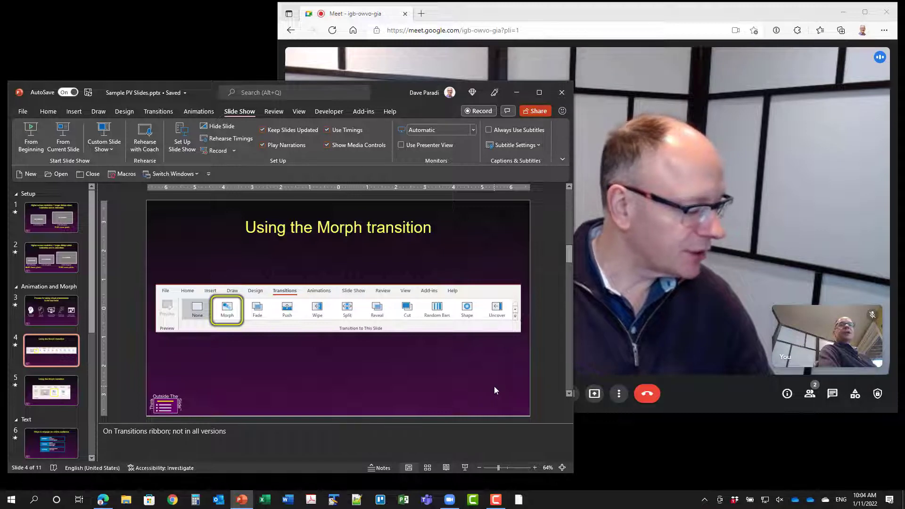
- Select slide 3 and start the slide show from it in Presenter View
left_click(66, 314)
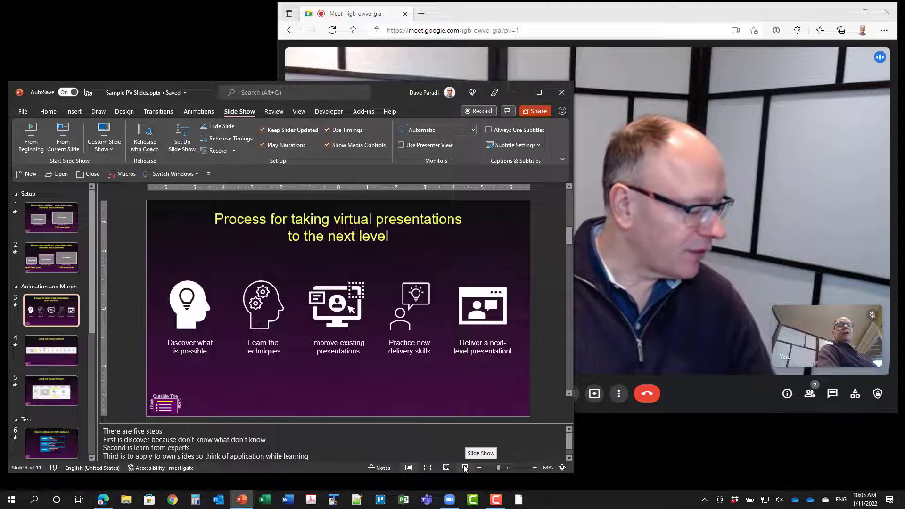
left_click(466, 469)
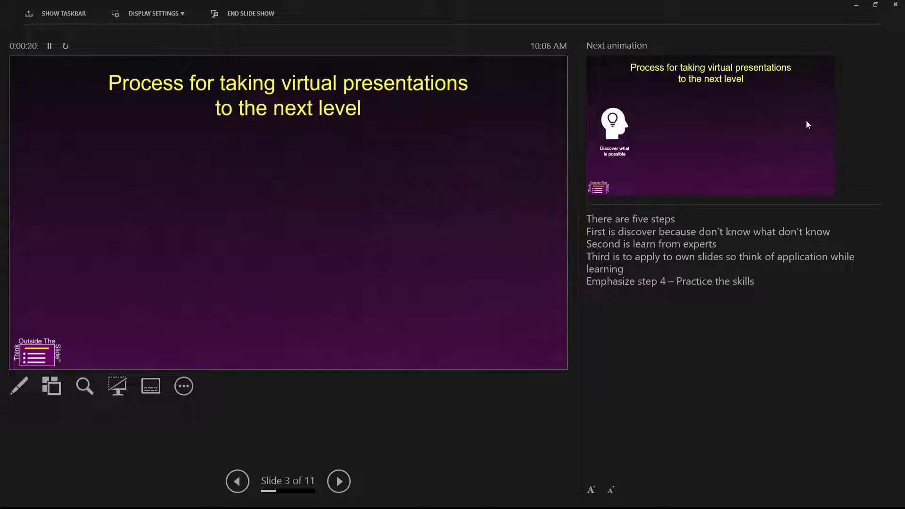
- Take Presenter View out of full screen, shrink it, and move it over the slide show
left_click(876, 6)
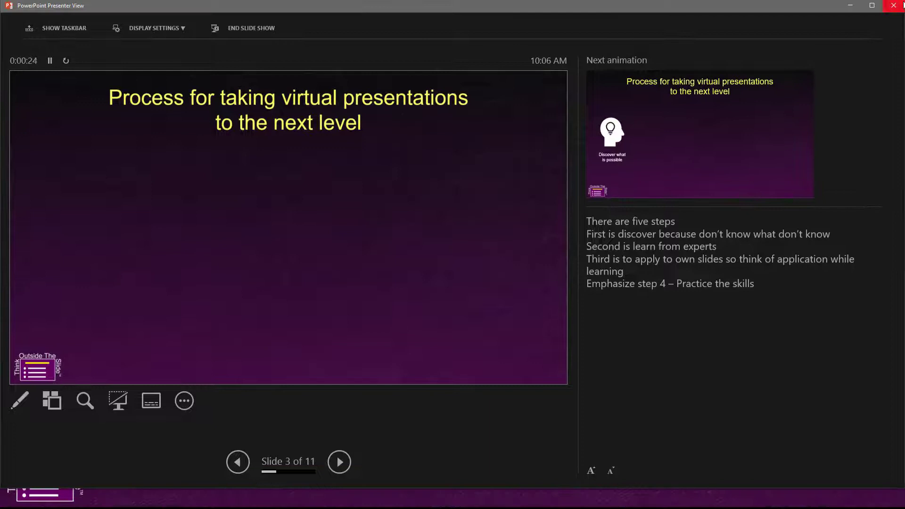
mouse_move(901, 2)
left_mouse_down()
mouse_move(794, 74)
mouse_move(604, 137)
left_mouse_up()
left_click_drag(487, 145, 530, 118)
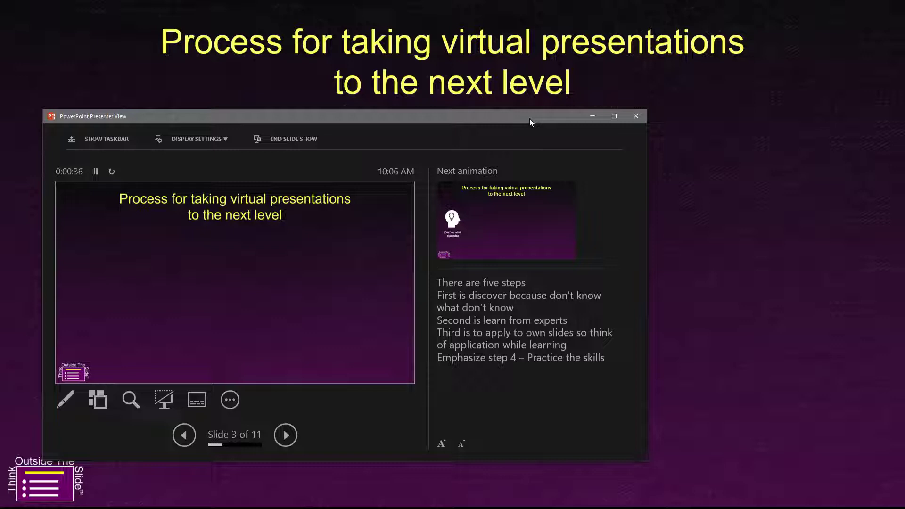
- Switch to the Google Meet call window in Edge using Task View
key("super+Tab")
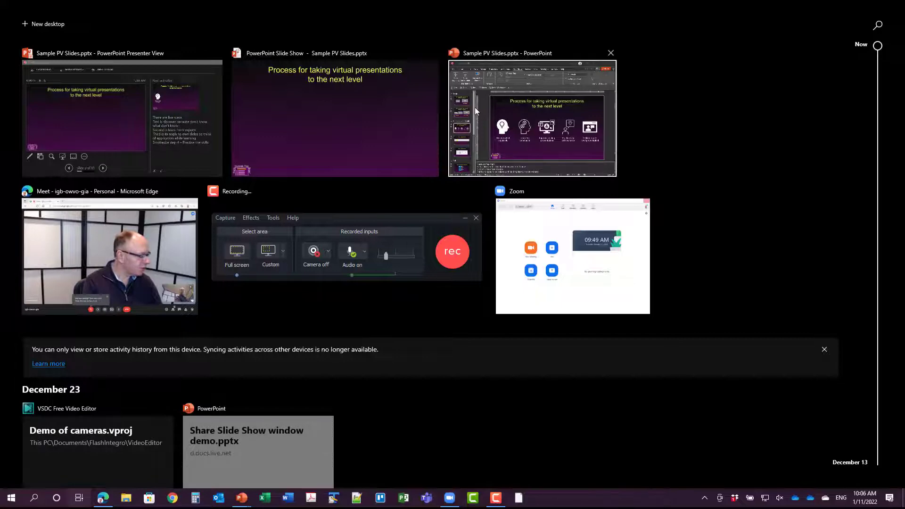
left_click(145, 258)
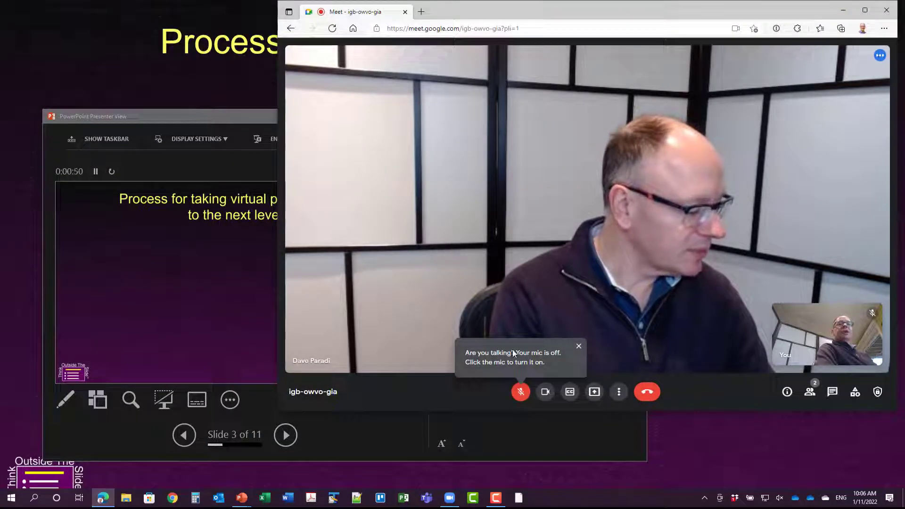
- Dismiss the mic notice and pick the PowerPoint Slide Show window to present
left_click(579, 349)
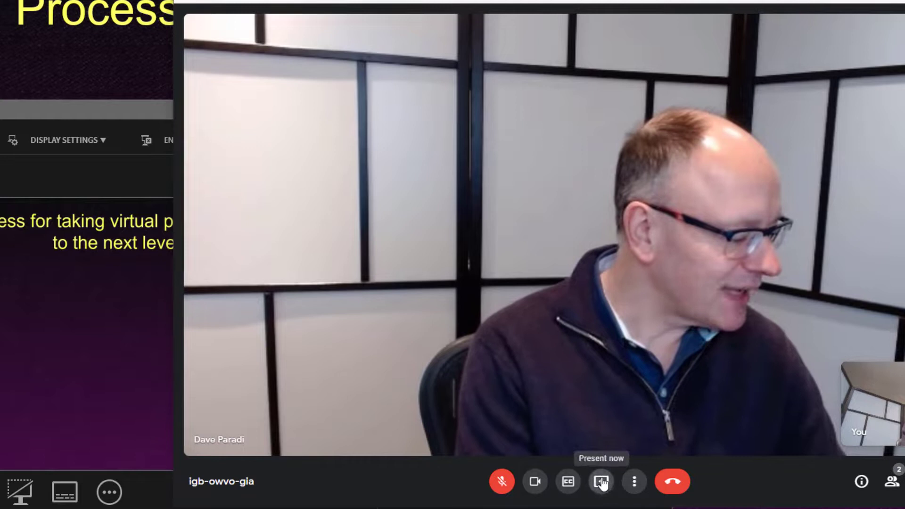
left_click(601, 482)
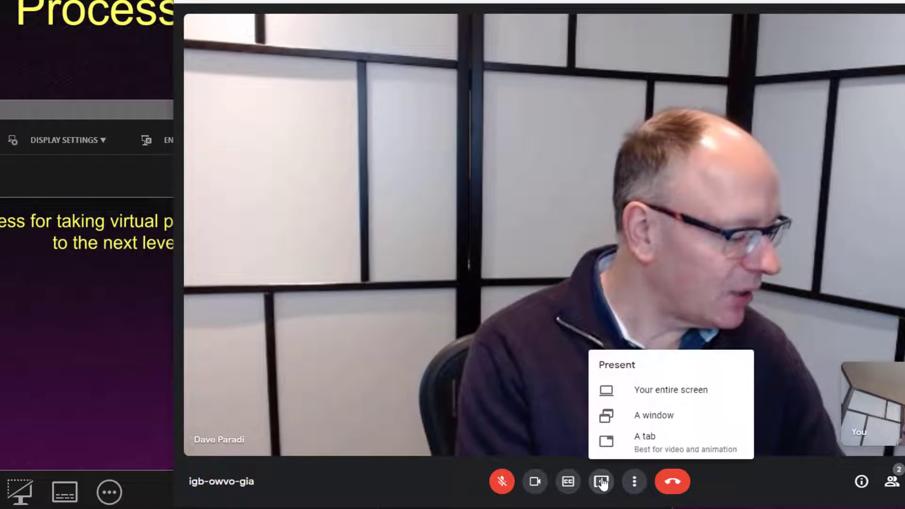
left_click(656, 415)
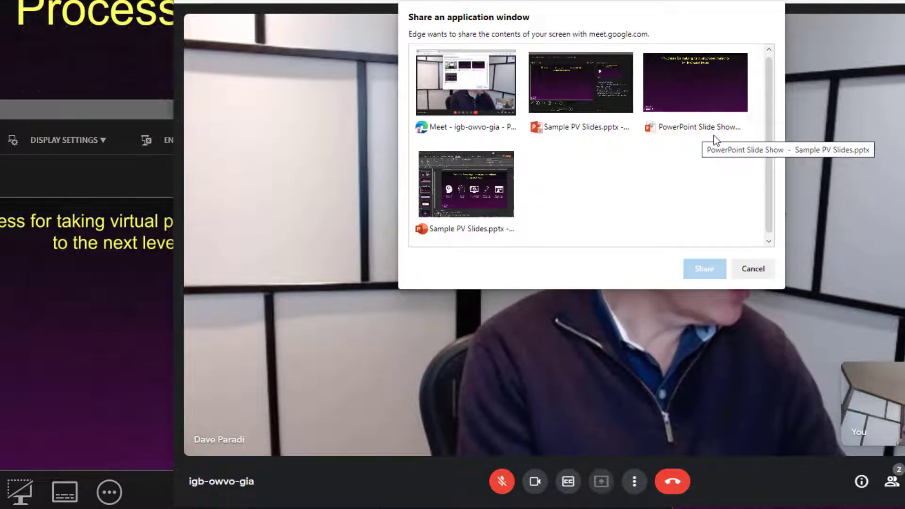
left_click(684, 99)
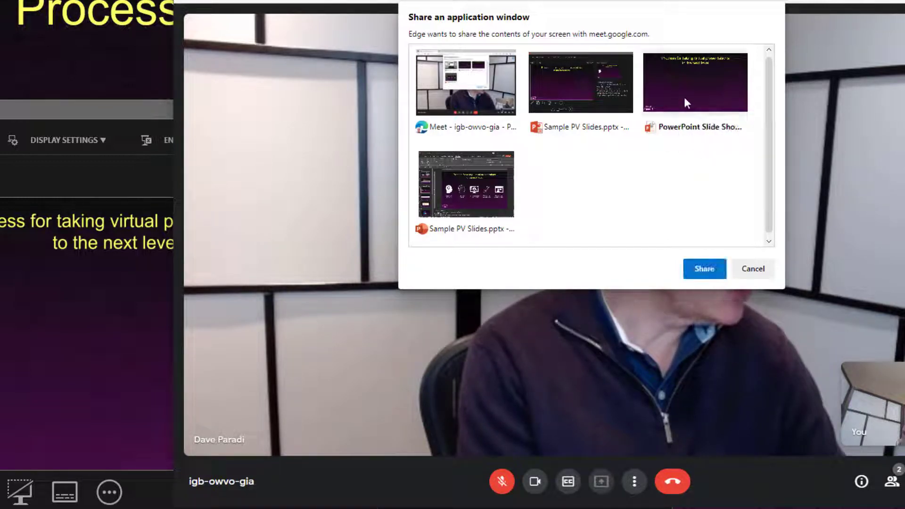
- Confirm sharing the PowerPoint Slide Show window with the call
left_click(701, 270)
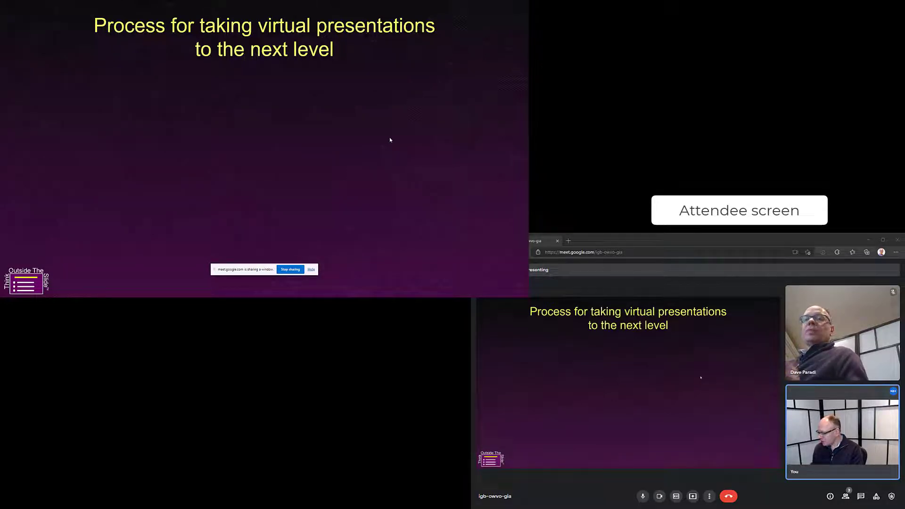
- Return to Presenter View and advance through slide 3's step icons to slide 4's Morph zoom
key("super+Tab")
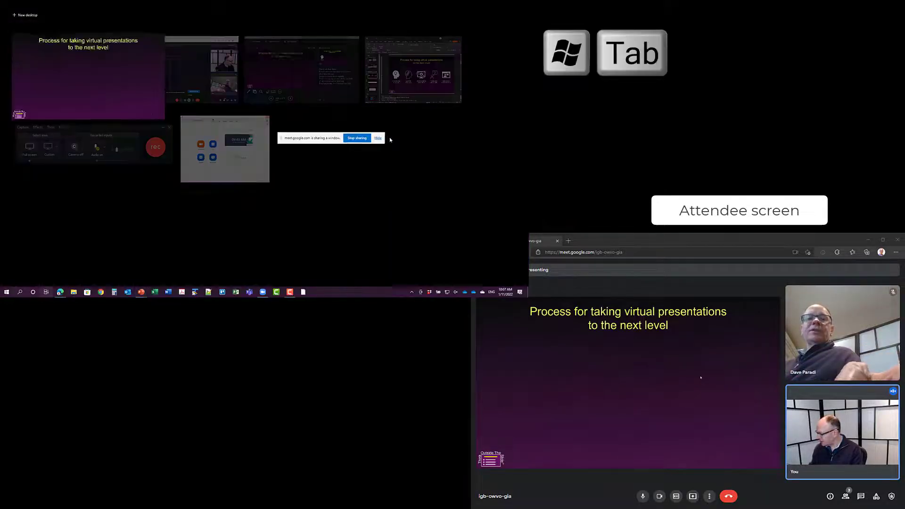
left_click(331, 89)
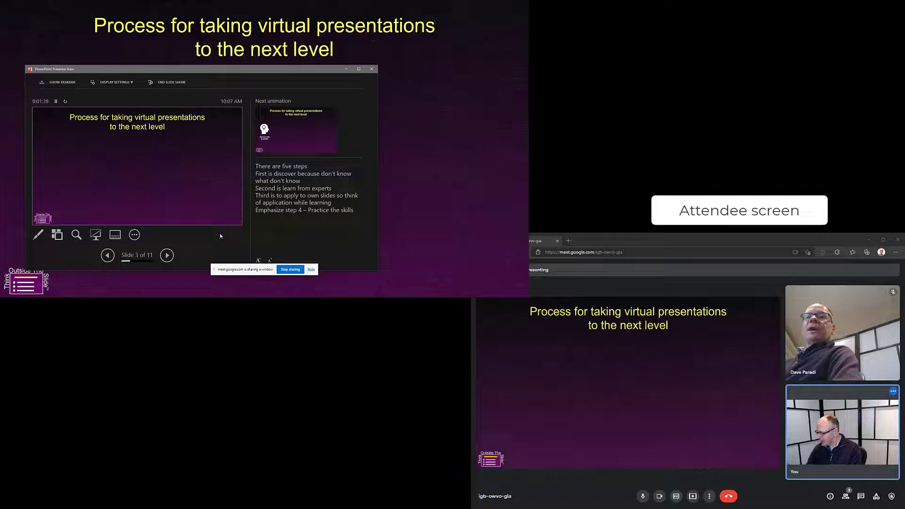
key("Right")
key("Right")
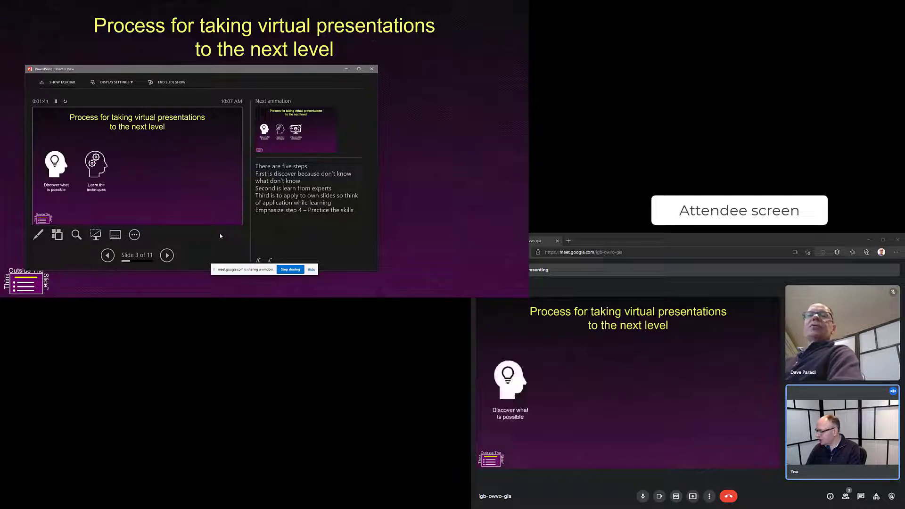
key("Right")
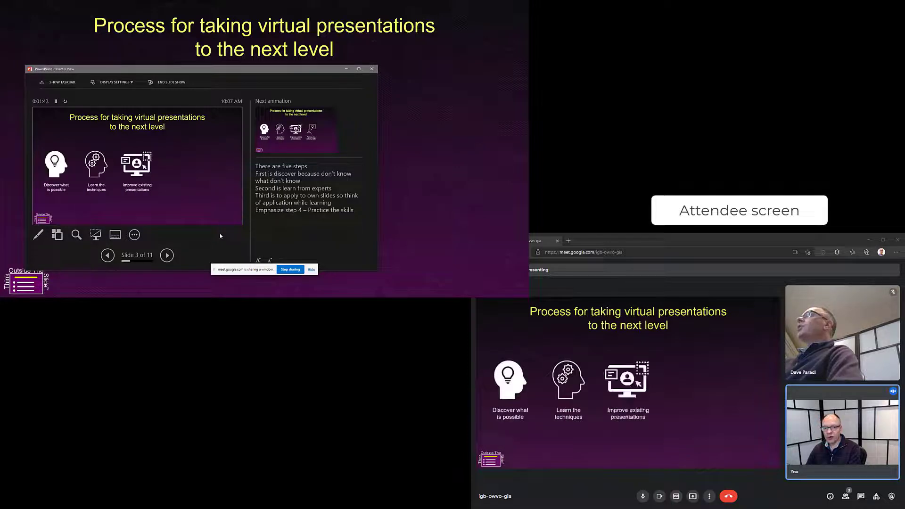
key("Right")
key("Right")
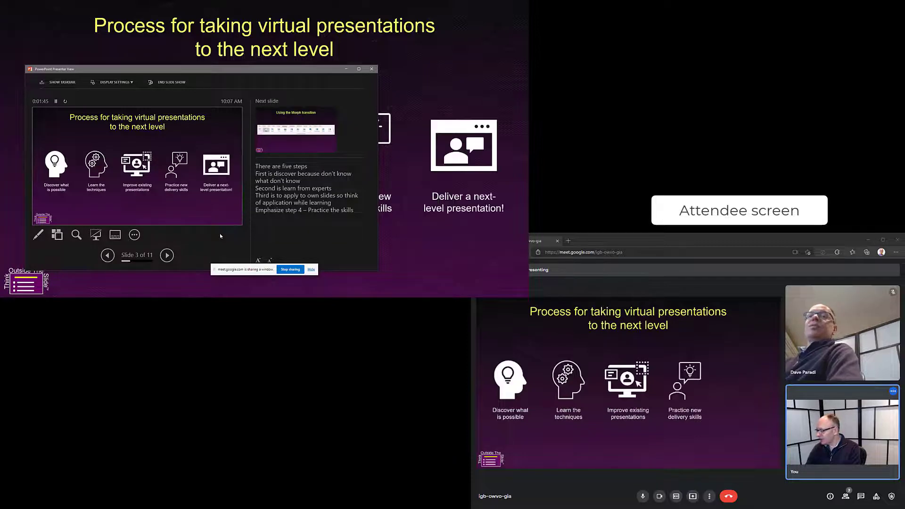
key("Right")
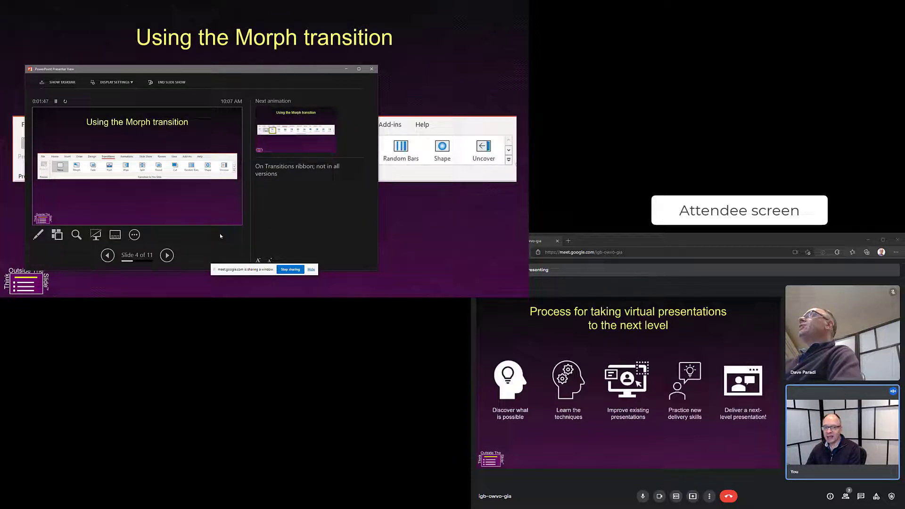
key("Right")
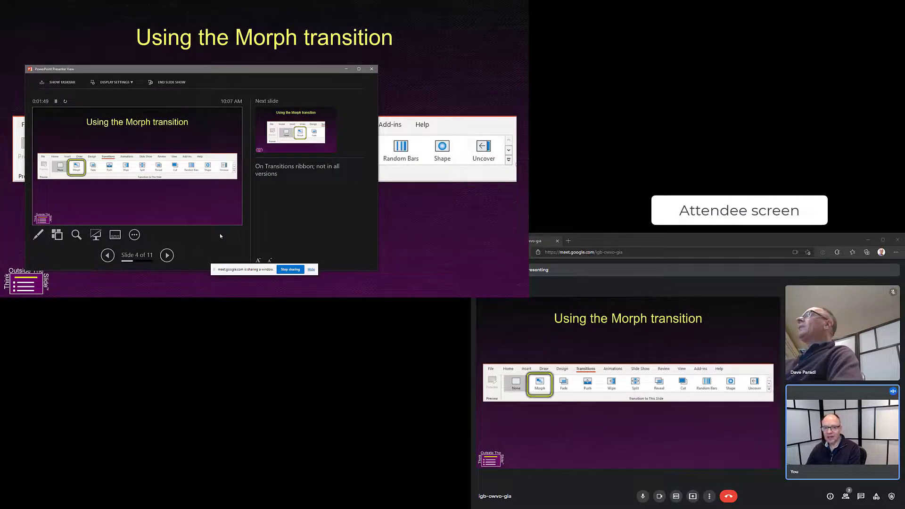
key("Right")
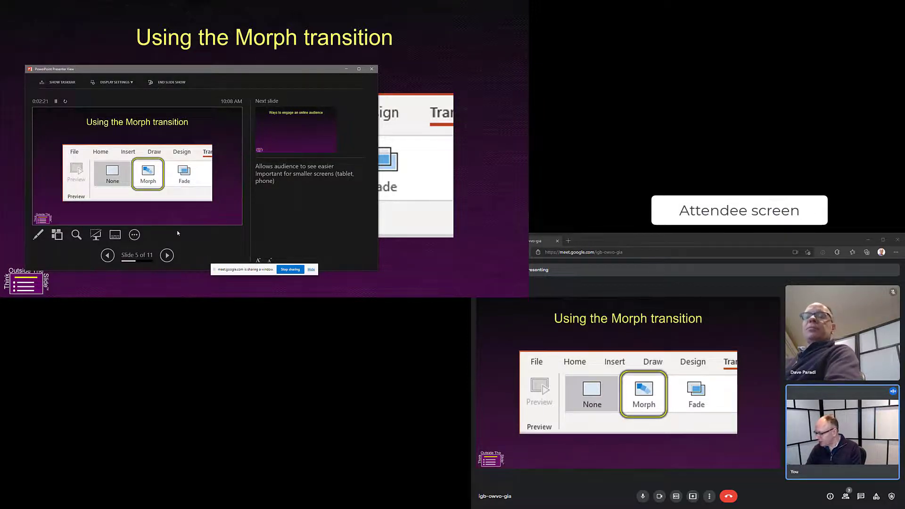
- Stop sharing, end the slide show, and bring the Google Meet window to the front
left_click(291, 270)
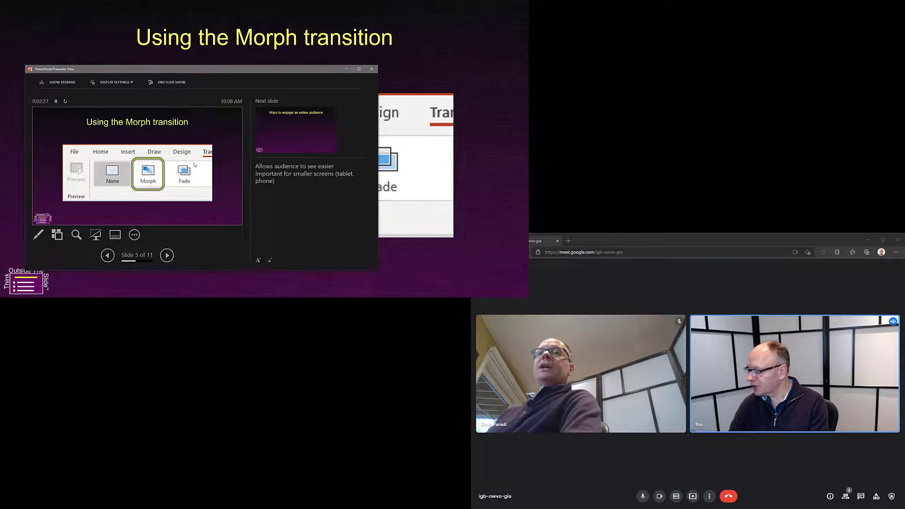
left_click(166, 84)
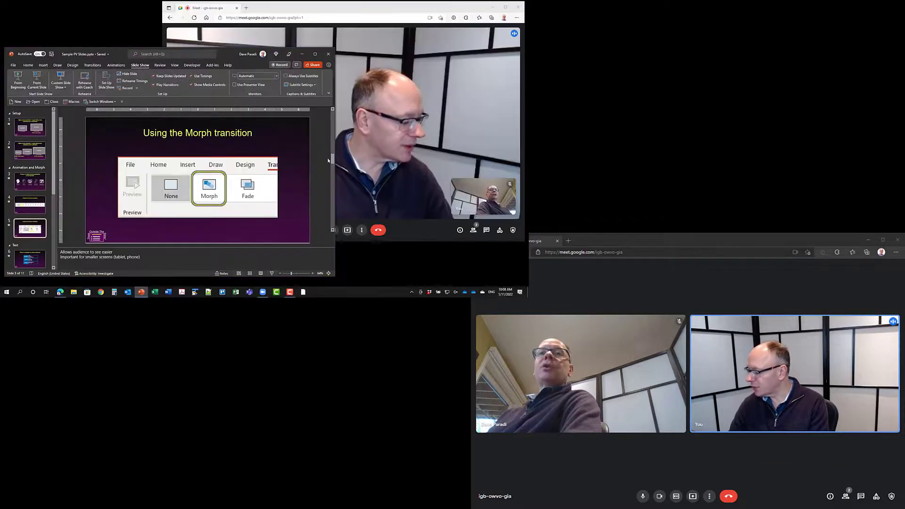
left_click(403, 219)
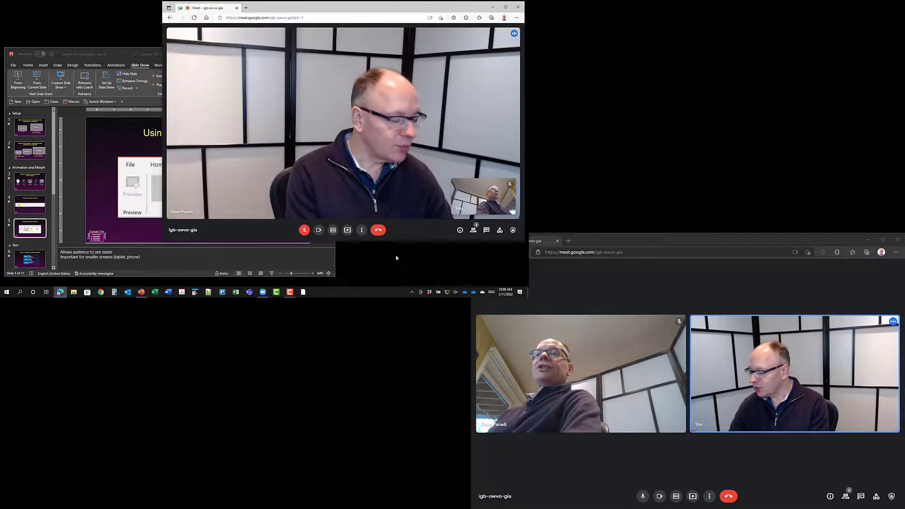